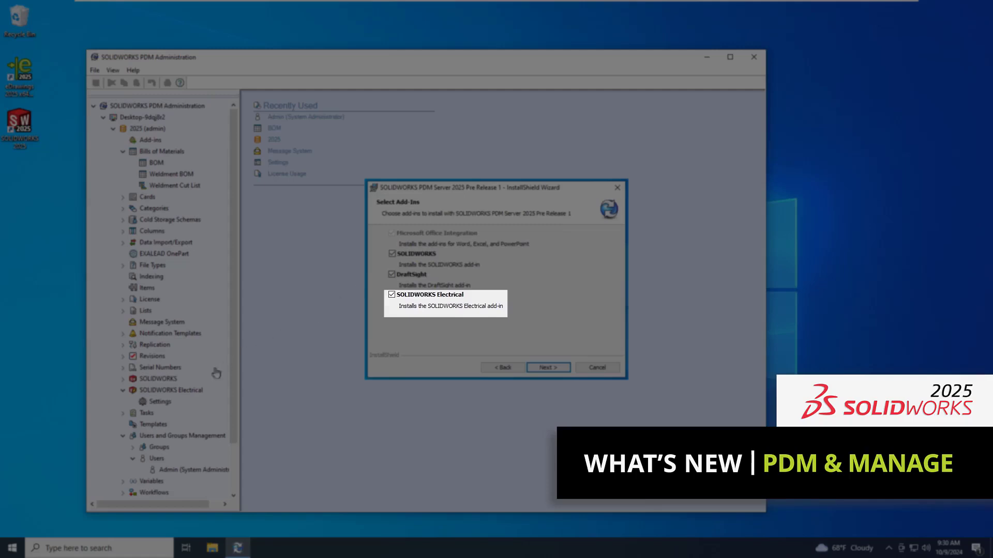
# - Review the SOLIDWORKS Electrical integration settings for BOM export and file structure without changing them
pyautogui.click(157, 403)
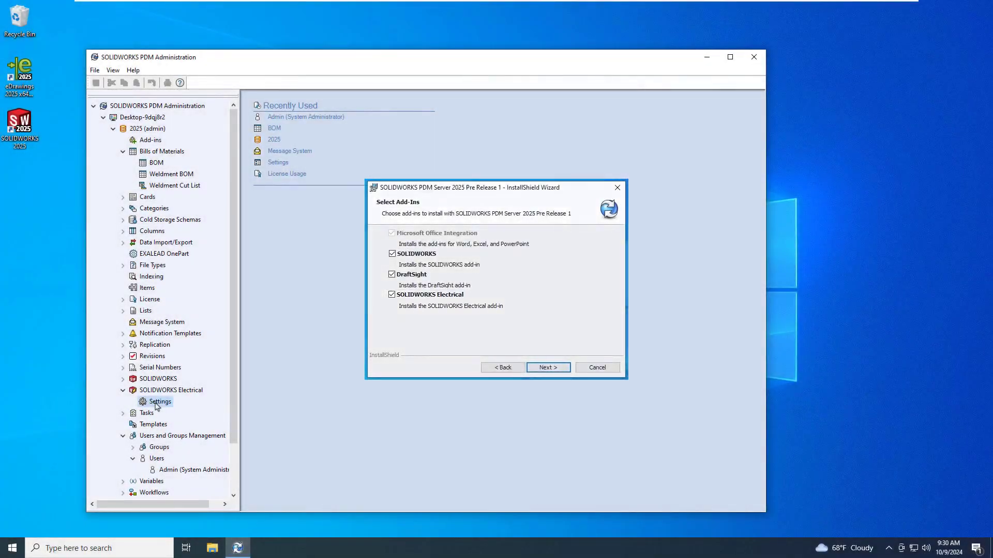
pyautogui.doubleClick(158, 402)
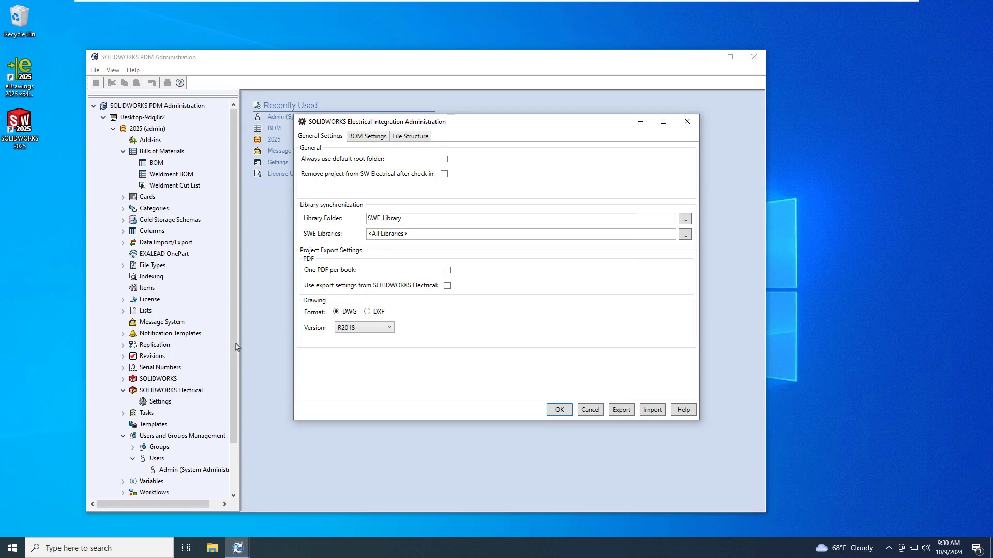
pyautogui.click(370, 142)
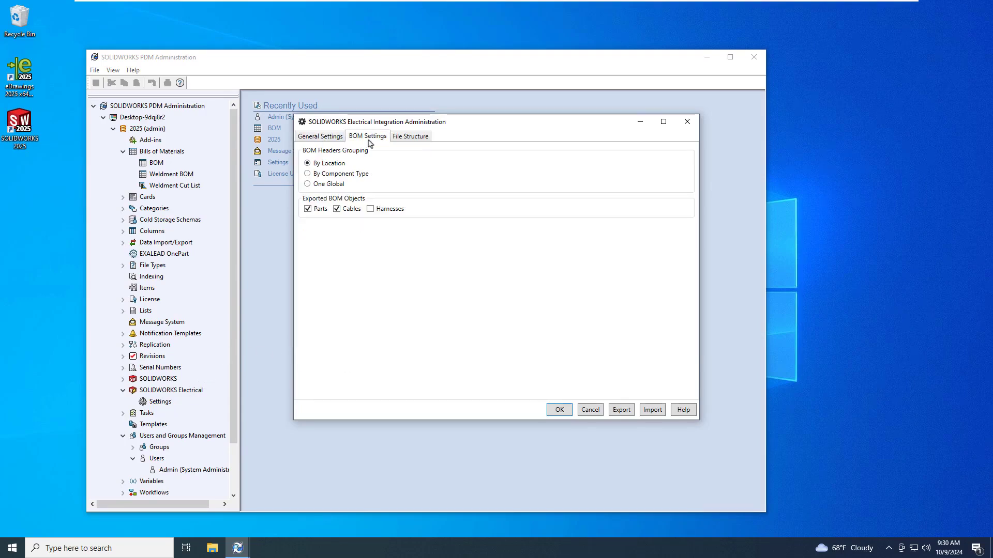
pyautogui.click(404, 138)
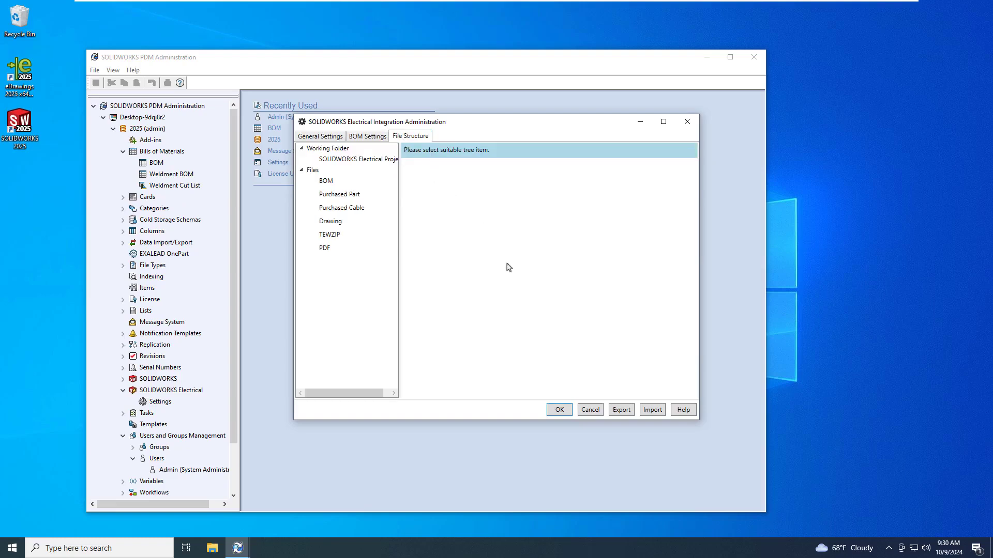
pyautogui.click(589, 411)
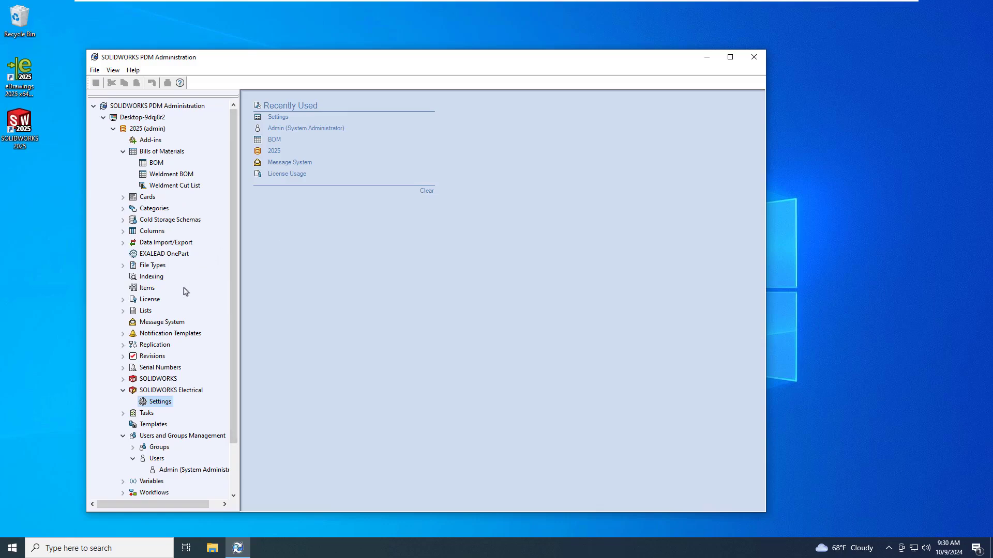
# - Review the Message System SMTP mail server settings and close without saving
pyautogui.doubleClick(172, 322)
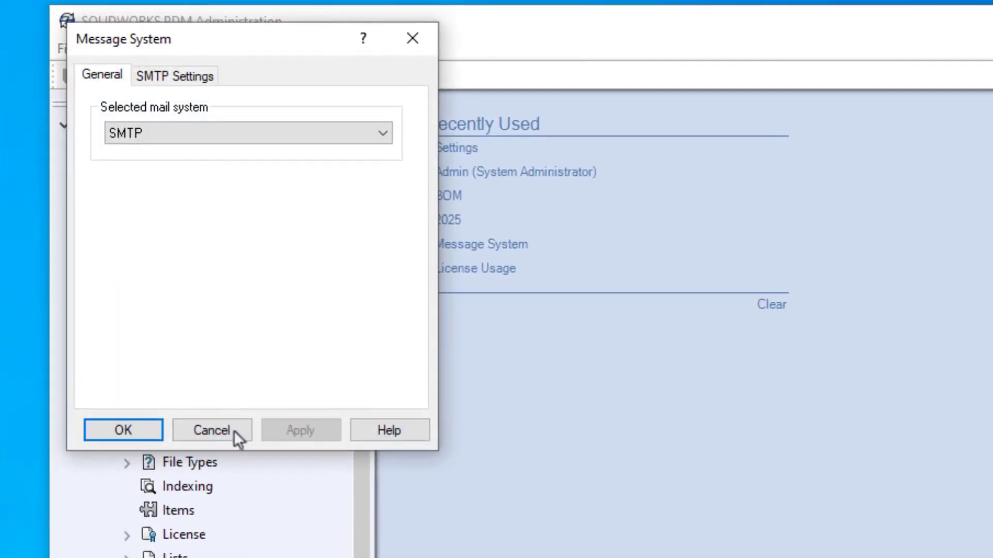
pyautogui.click(172, 78)
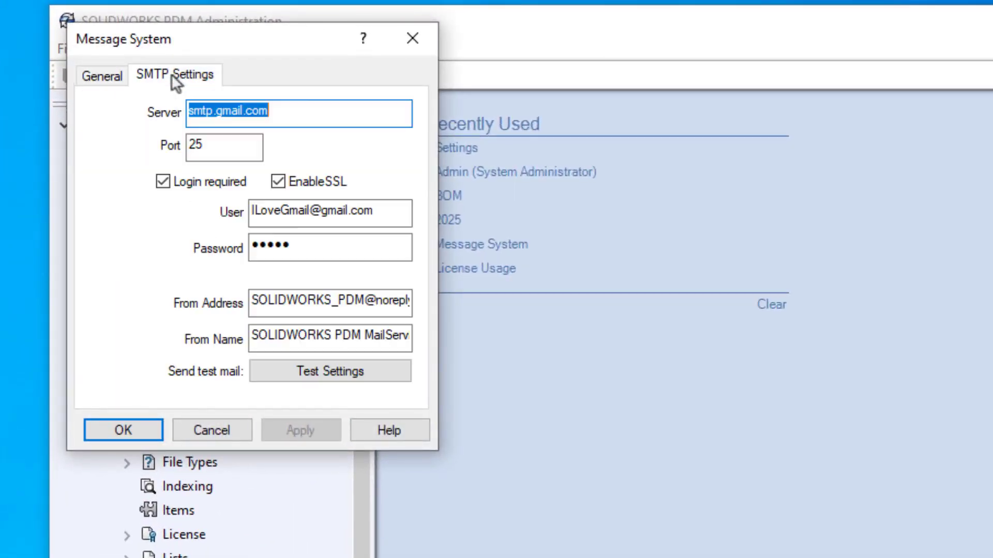
pyautogui.click(300, 109)
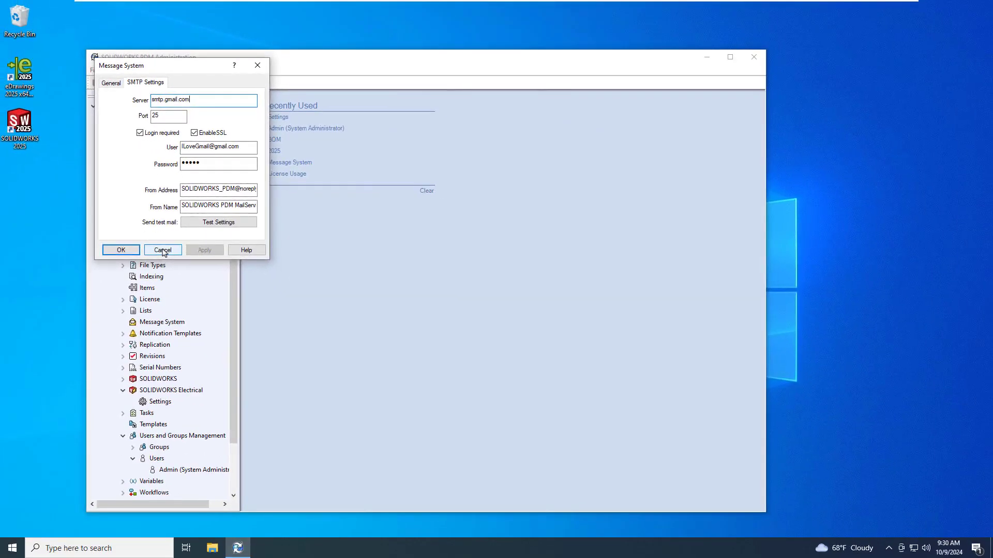
pyautogui.click(179, 308)
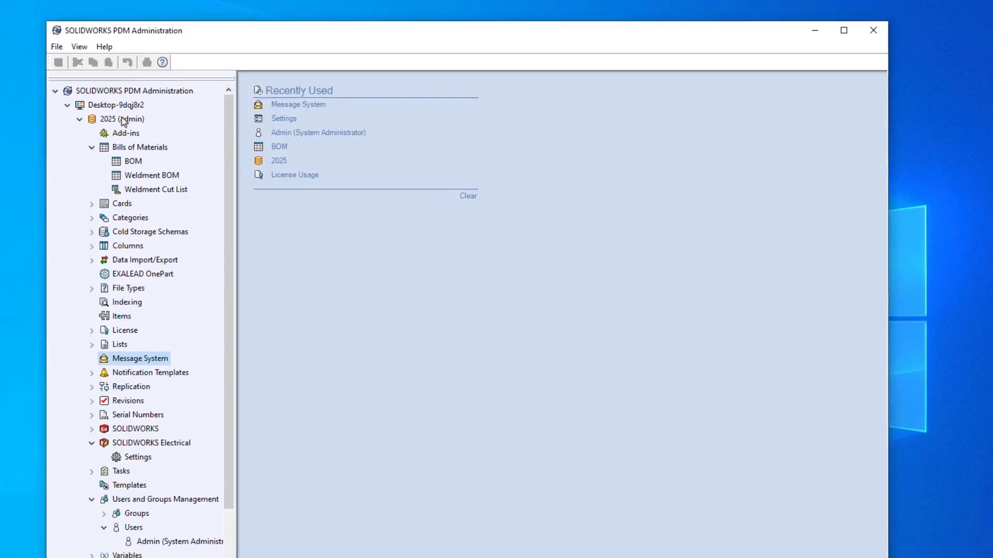
# - Review the 2025 vault's properties and close them
pyautogui.rightClick(124, 120)
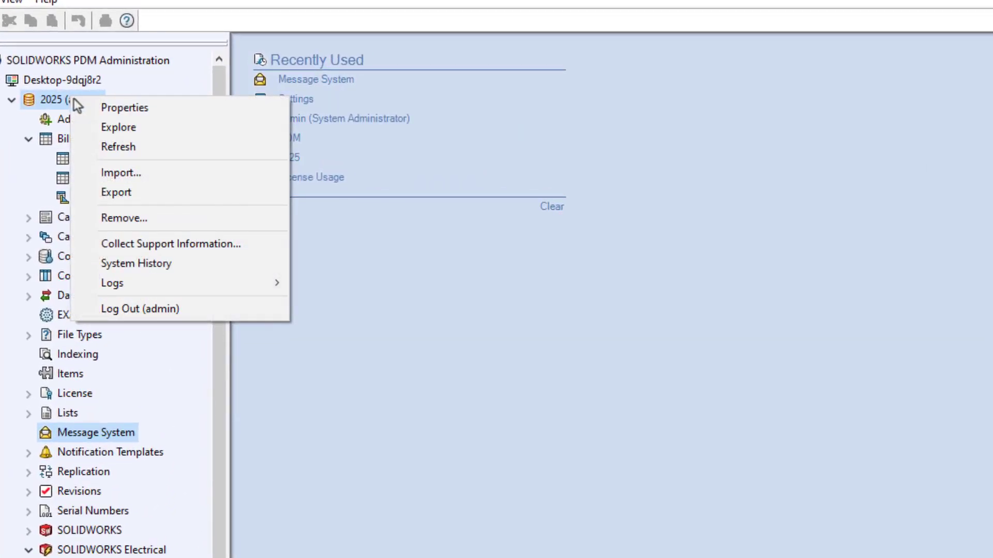
pyautogui.click(122, 108)
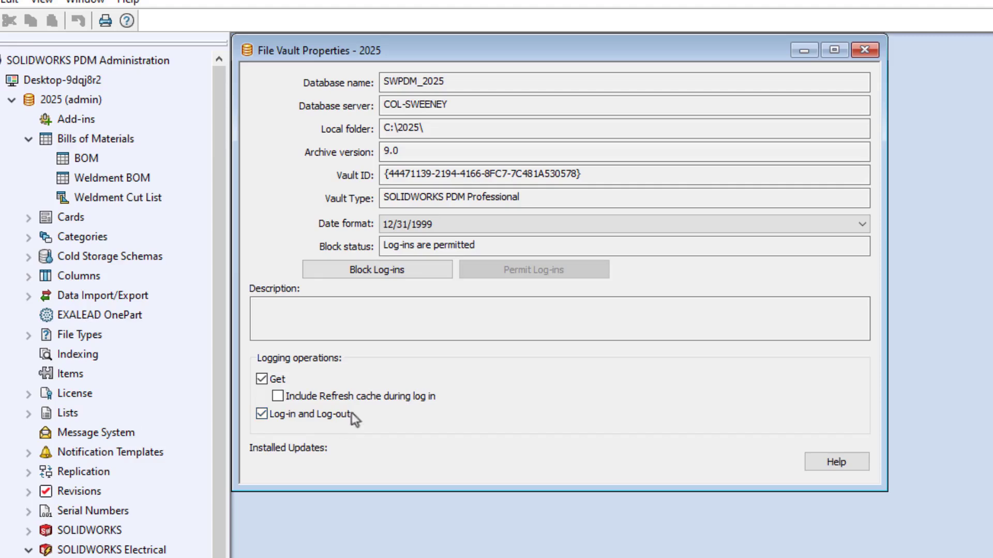
pyautogui.click(866, 52)
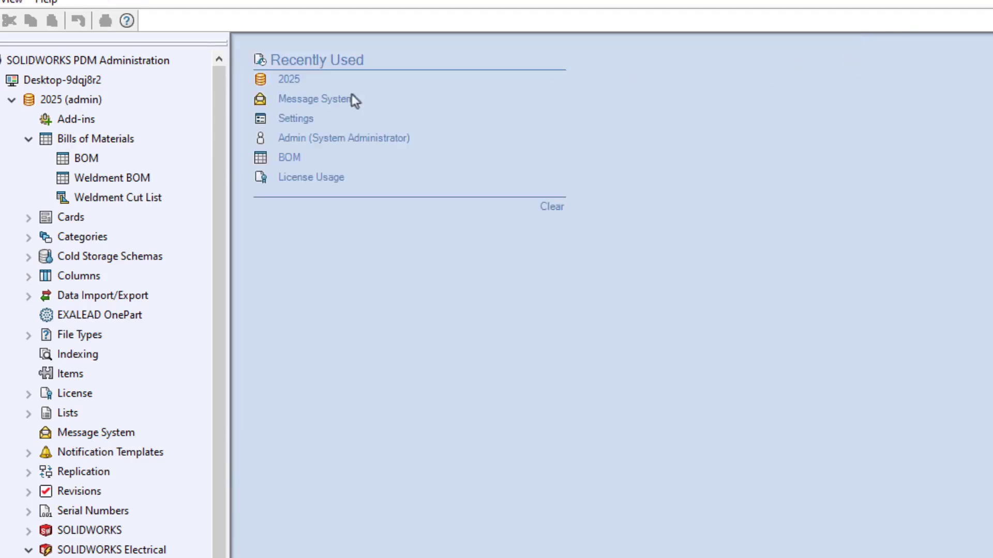
# - Show the 2025 vault's log-in and log-out log, then close it
pyautogui.rightClick(83, 104)
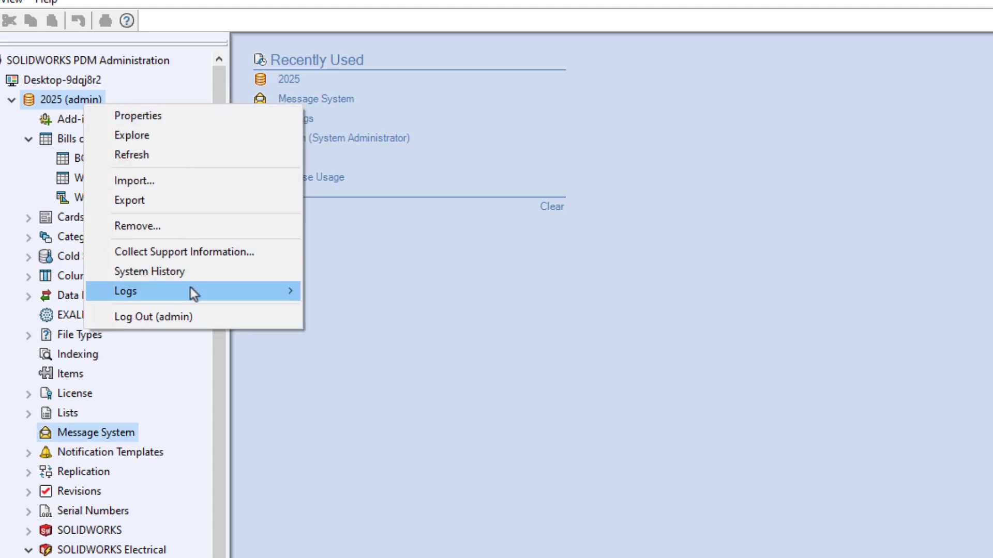
pyautogui.moveTo(240, 288)
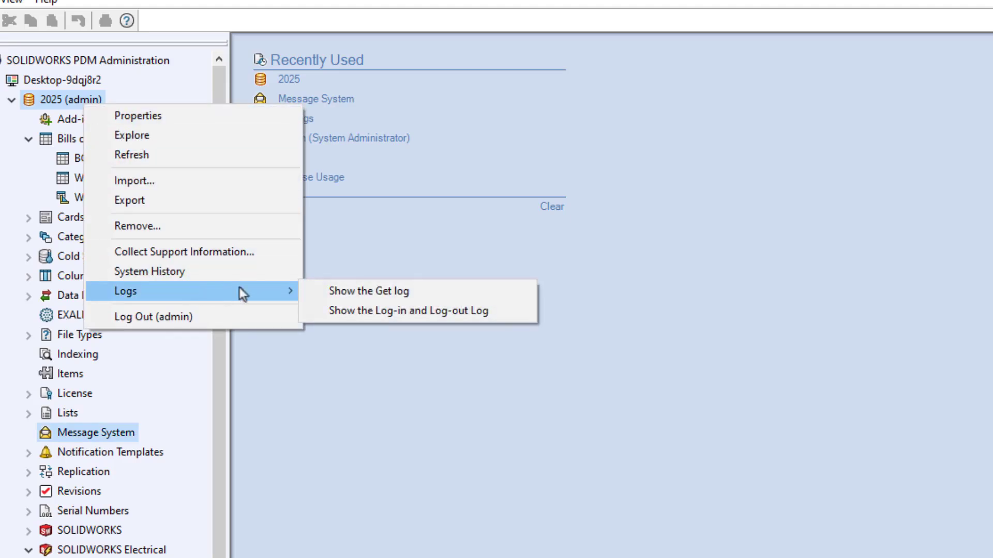
pyautogui.click(378, 318)
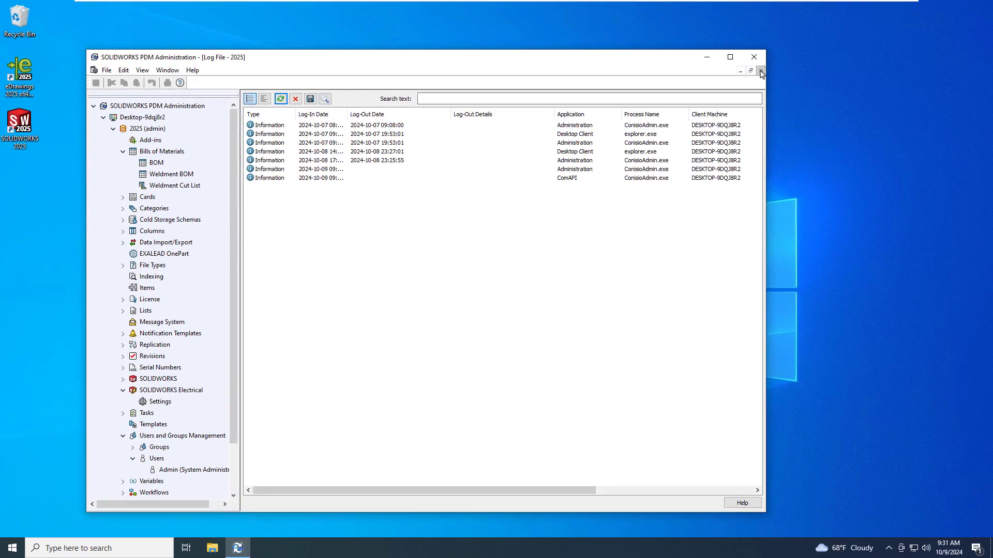
pyautogui.click(760, 71)
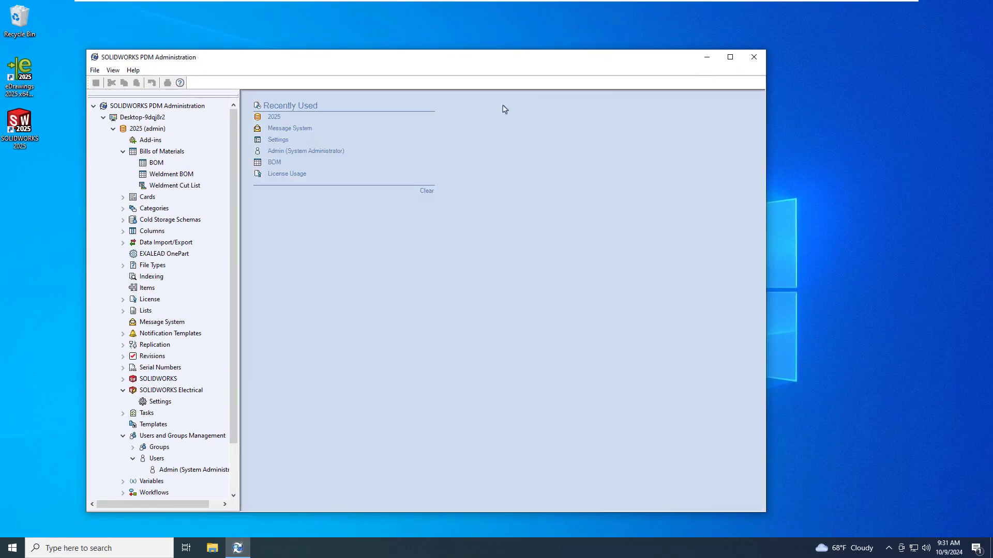
pyautogui.doubleClick(156, 164)
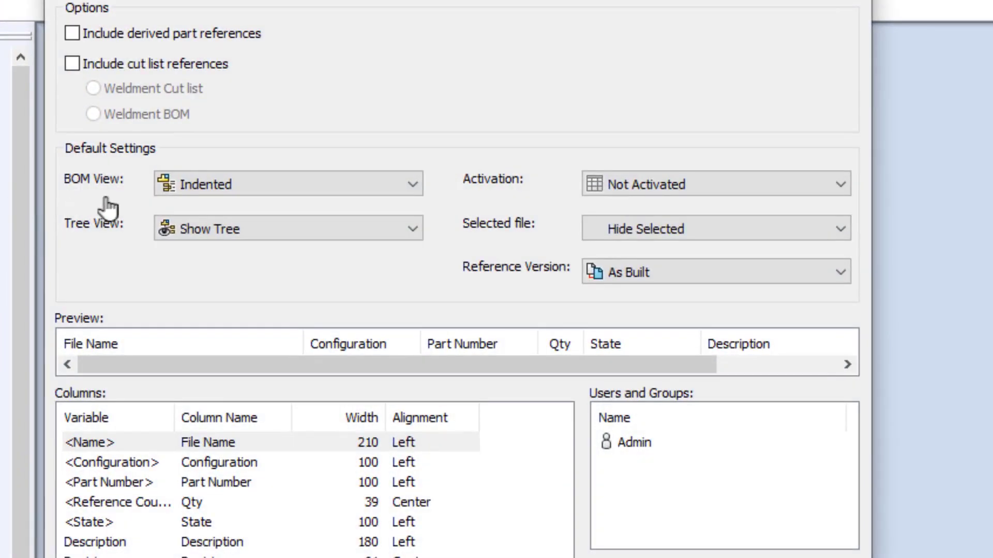
pyautogui.click(200, 189)
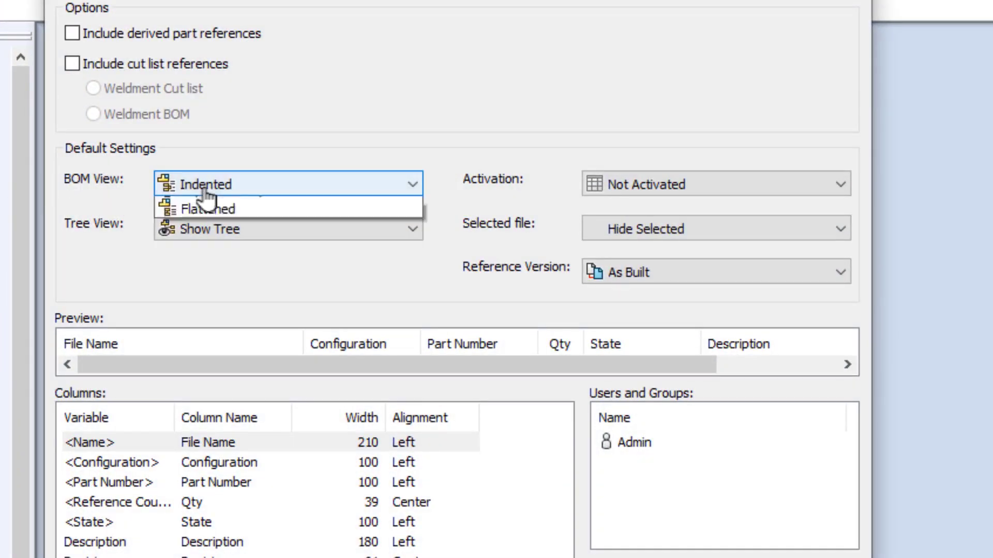
pyautogui.click(205, 191)
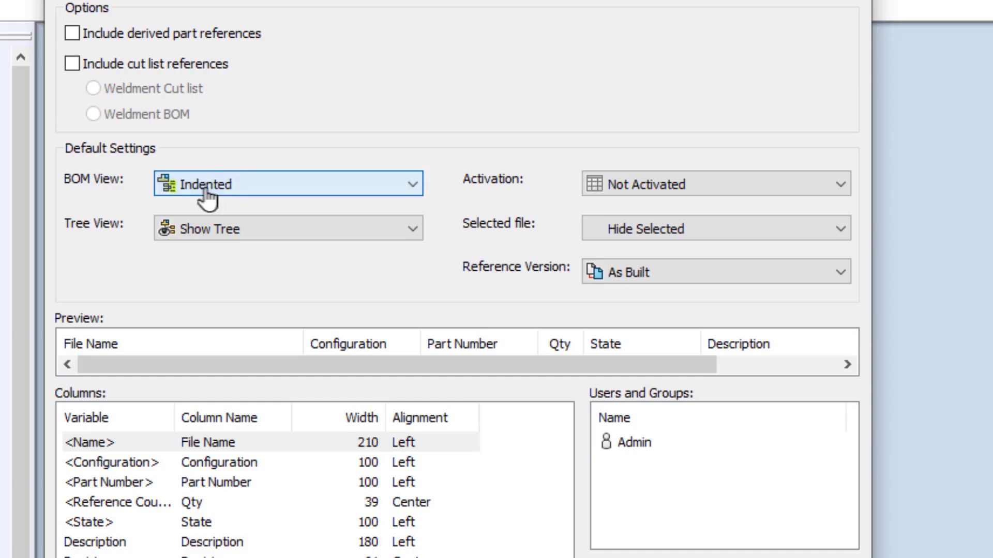
pyautogui.click(231, 238)
pyautogui.click(233, 248)
pyautogui.click(693, 228)
pyautogui.click(693, 229)
pyautogui.click(678, 278)
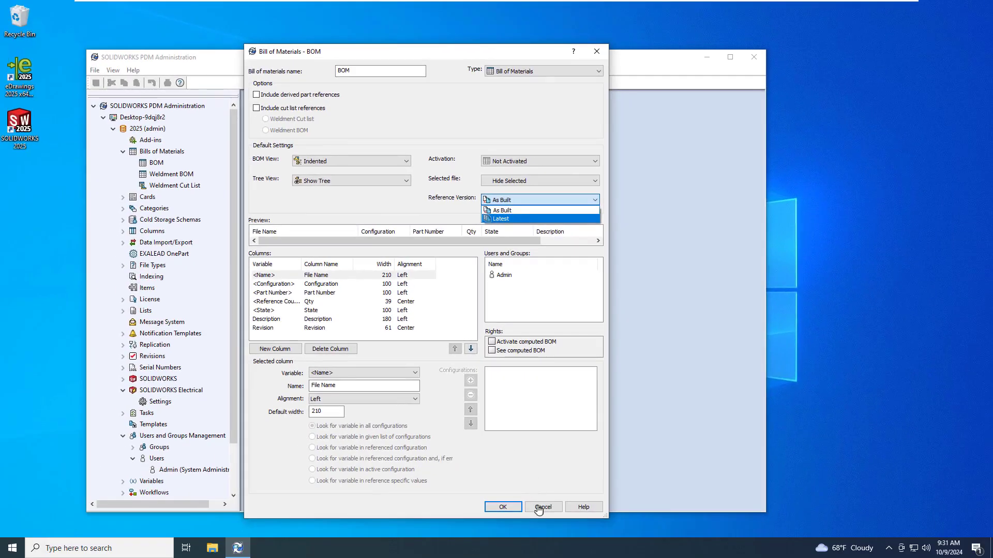
pyautogui.click(537, 509)
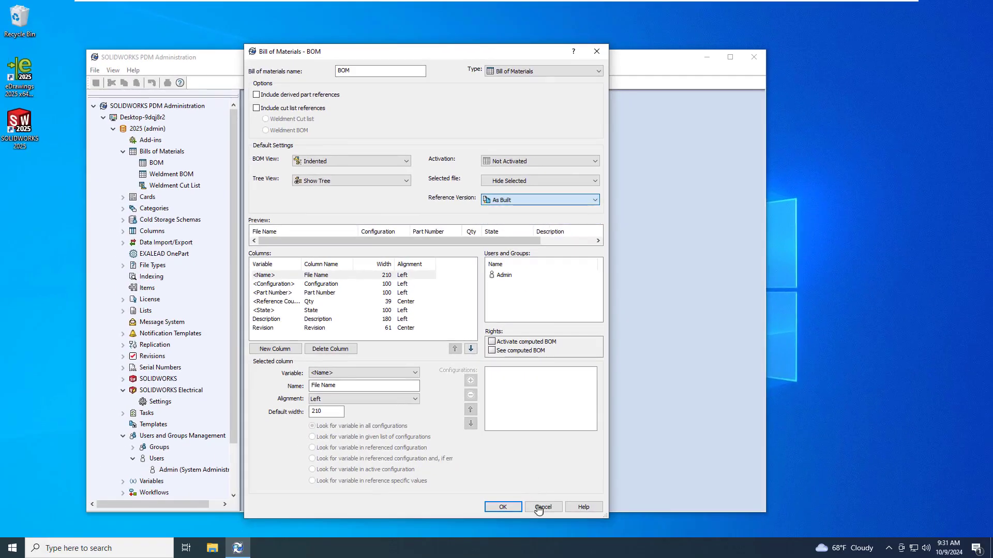
pyautogui.click(538, 509)
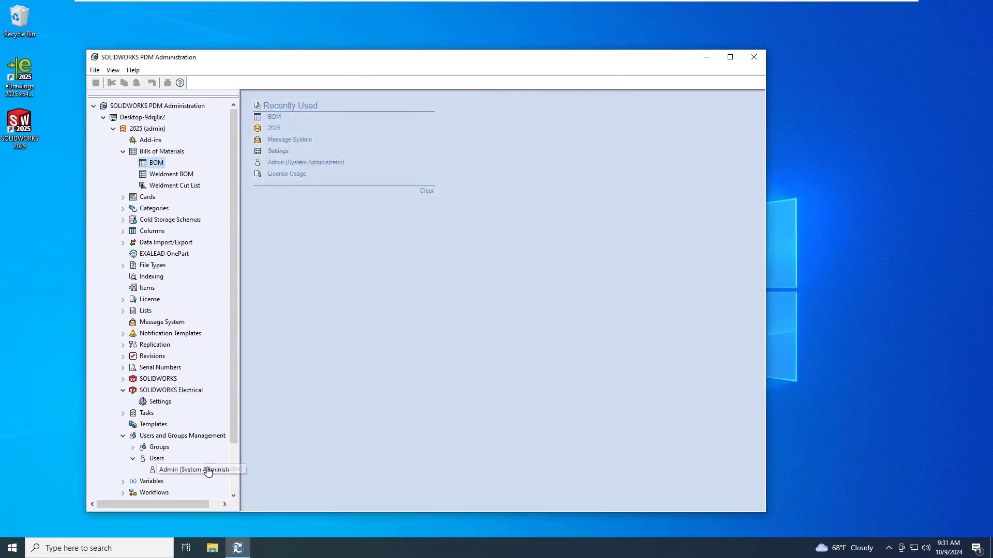
# - Open the Admin user's folder permissions for the 2025 vault node
pyautogui.doubleClick(215, 467)
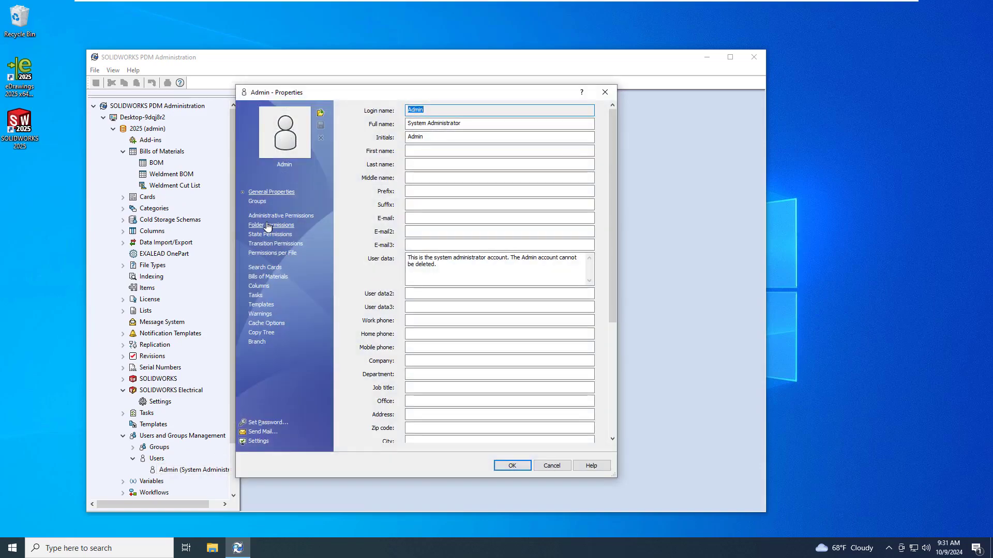
pyautogui.click(268, 226)
pyautogui.click(367, 129)
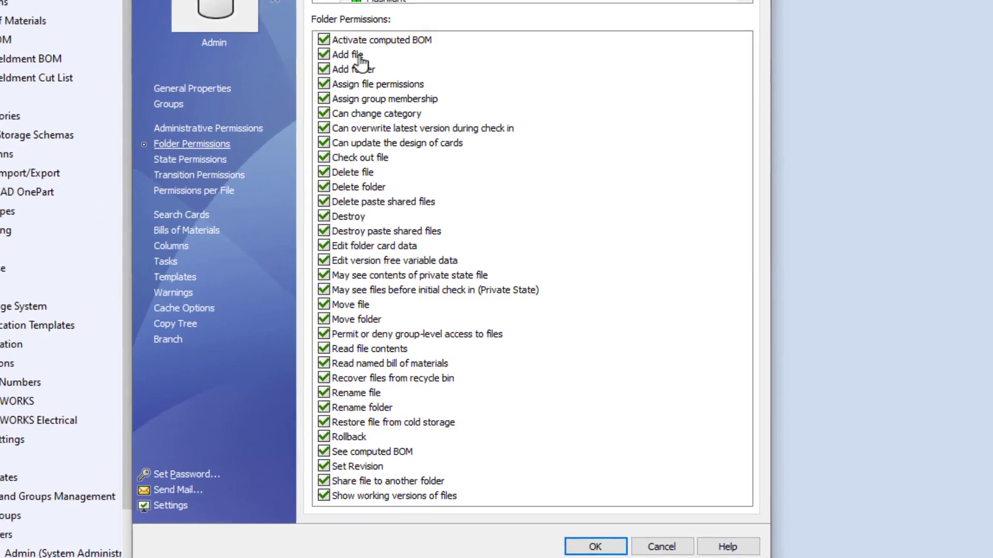
# - Select the Add file, Add folder, Rename file and Rename folder permissions
pyautogui.click(358, 56)
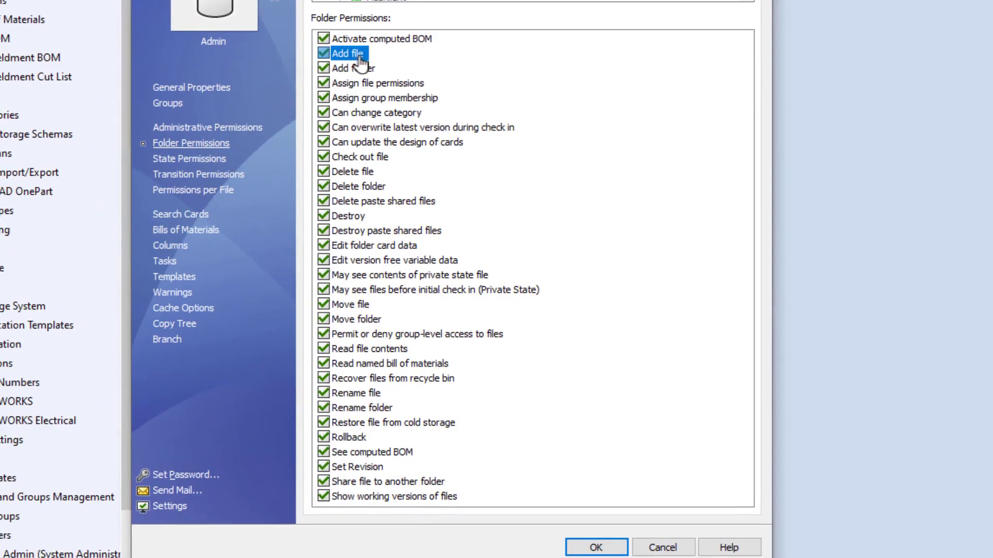
pyautogui.keyDown('shift'); pyautogui.click(357, 69); pyautogui.keyUp('shift')
pyautogui.keyDown('ctrl'); pyautogui.click(352, 395); pyautogui.keyUp('ctrl')
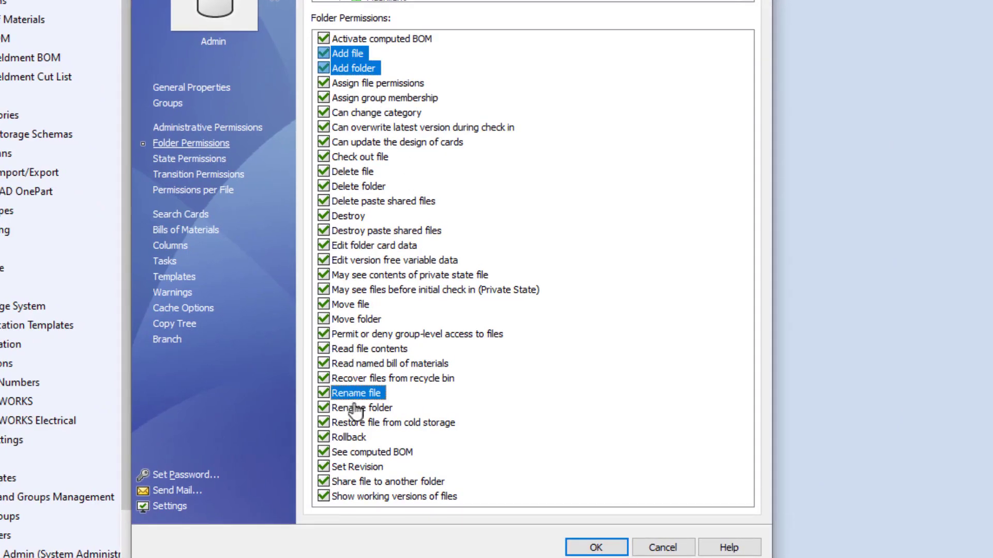
pyautogui.keyDown('ctrl'); pyautogui.click(356, 410); pyautogui.keyUp('ctrl')
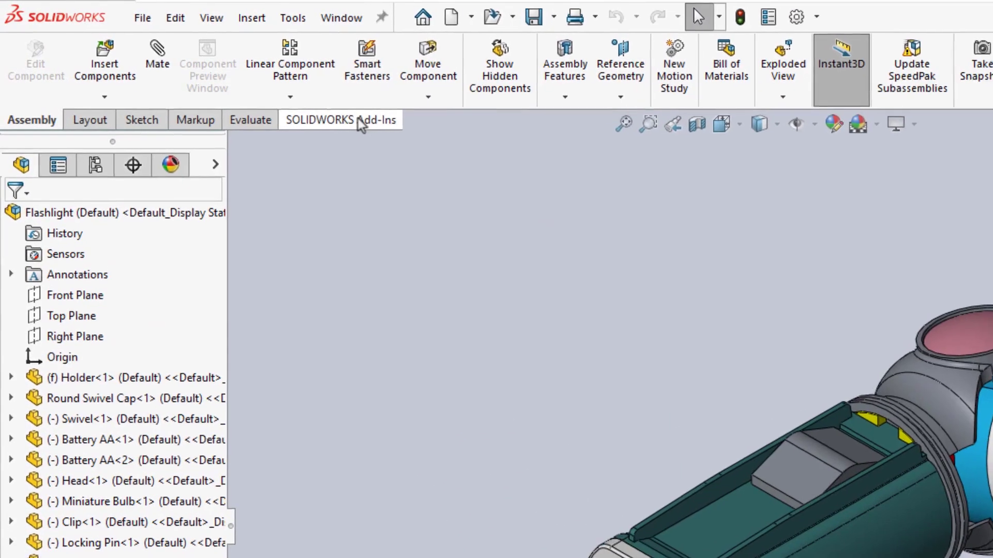
# - Add a SOLIDWORKS PDM tab to the CommandManager and show its commands
pyautogui.rightClick(359, 120)
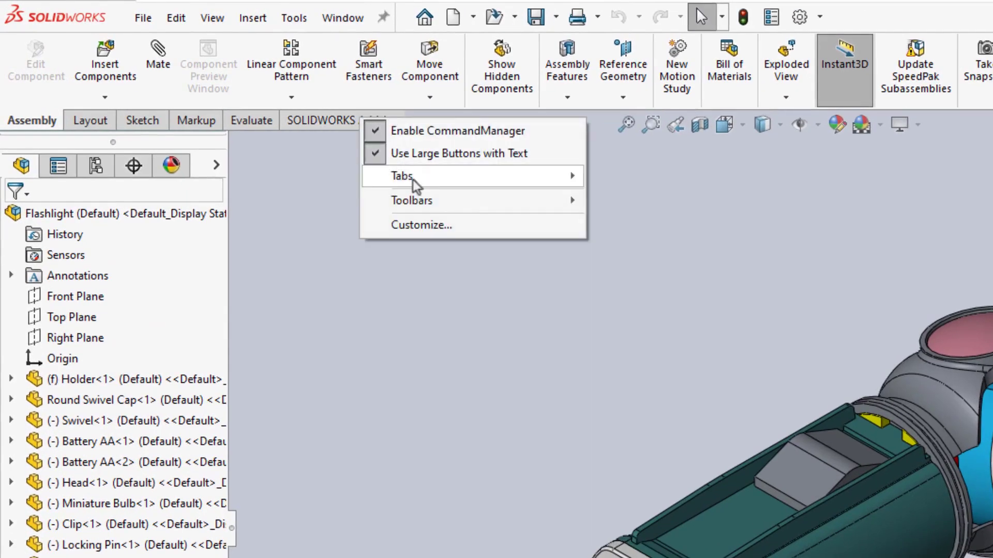
pyautogui.moveTo(416, 179)
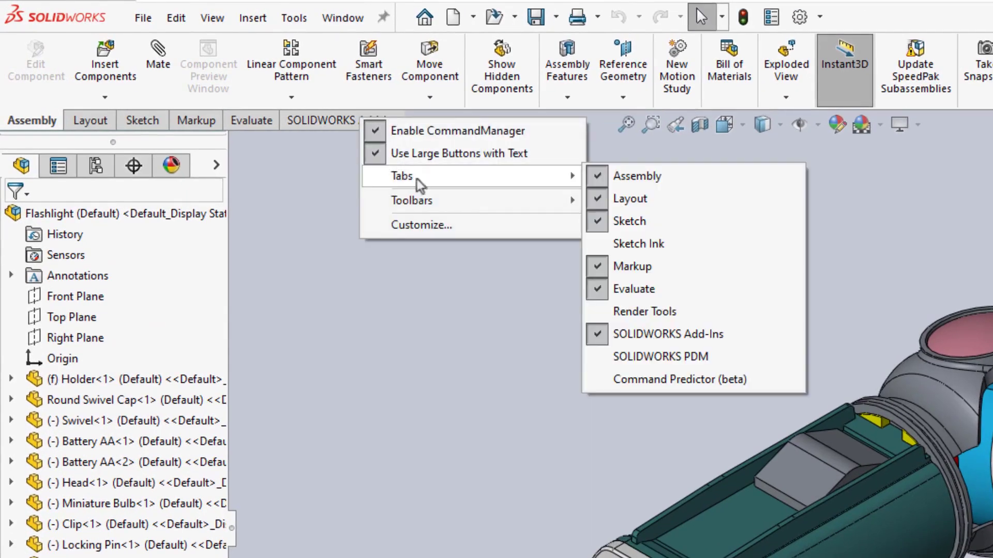
pyautogui.click(704, 358)
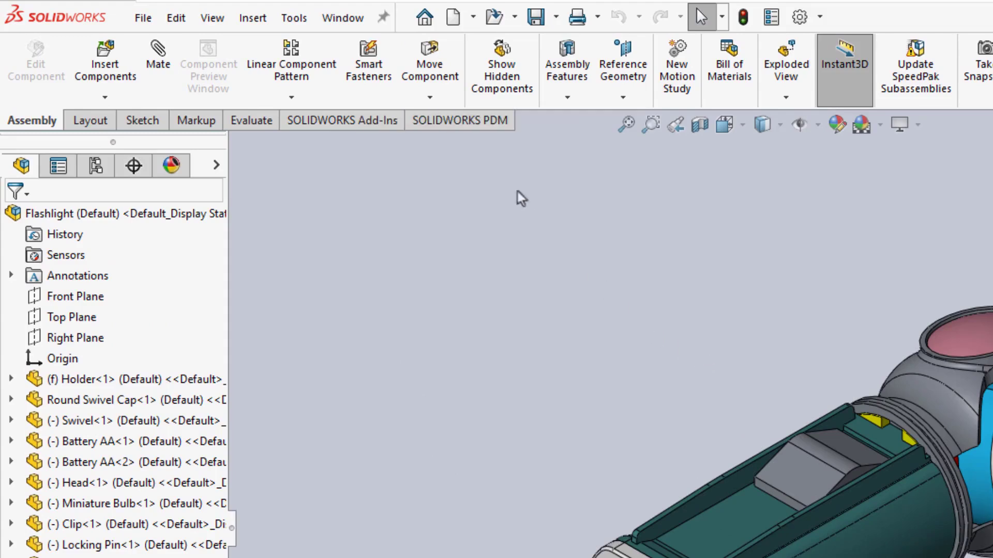
pyautogui.click(476, 119)
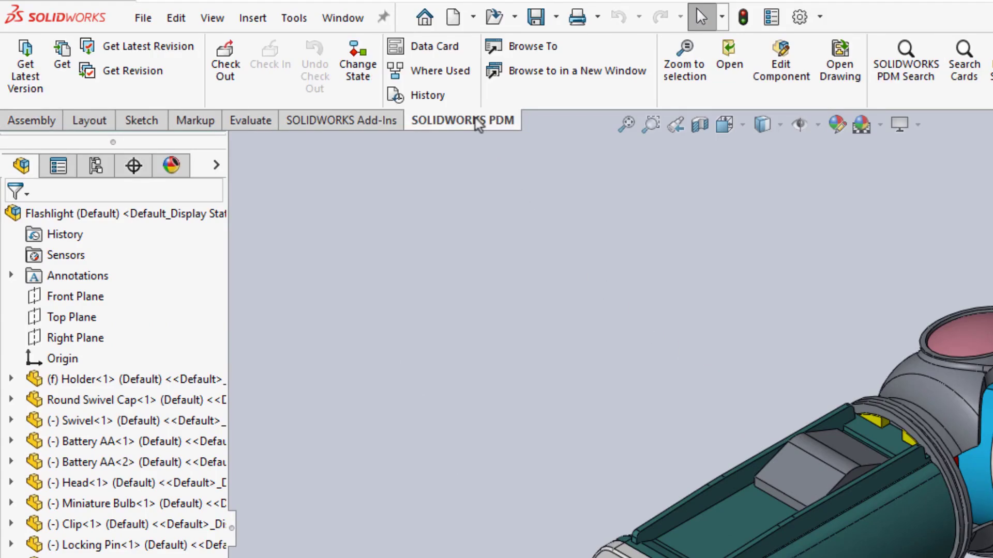
# - Also turn on the SOLIDWORKS PDM toolbar
pyautogui.rightClick(476, 118)
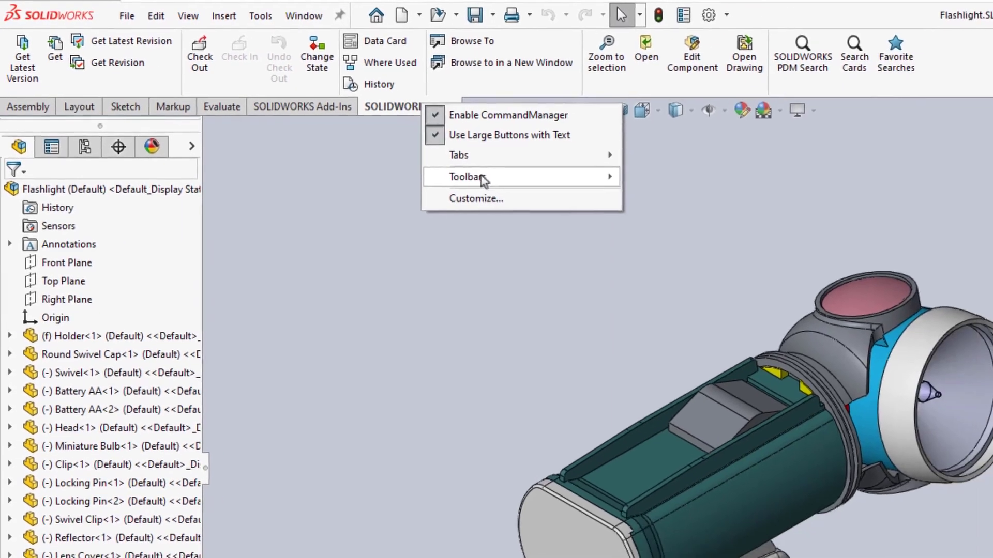
pyautogui.moveTo(582, 178)
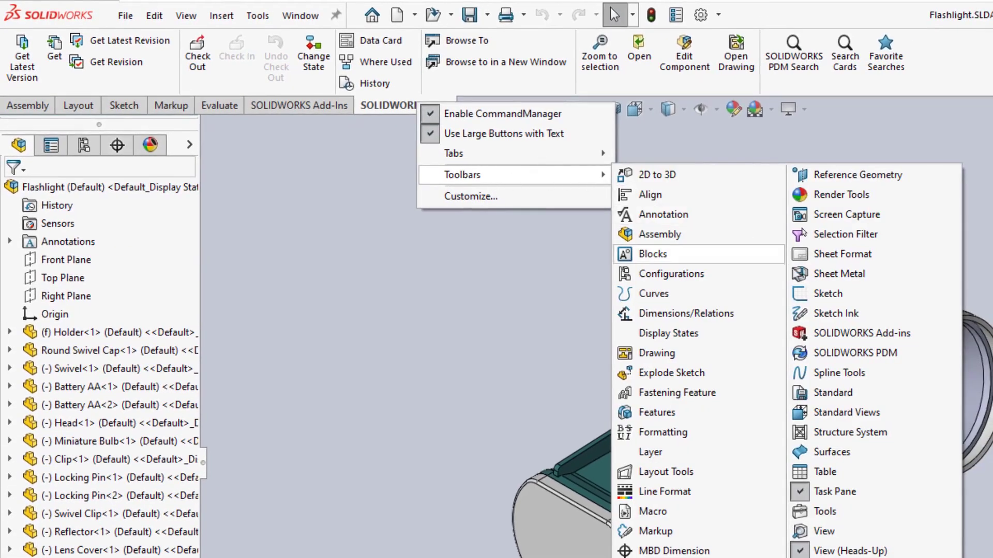
pyautogui.click(837, 354)
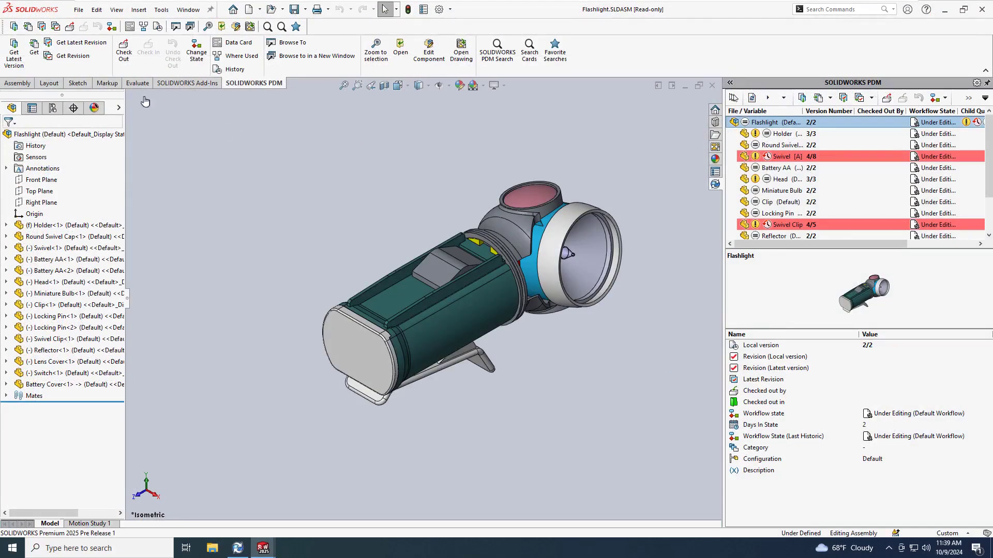
pyautogui.click(37, 50)
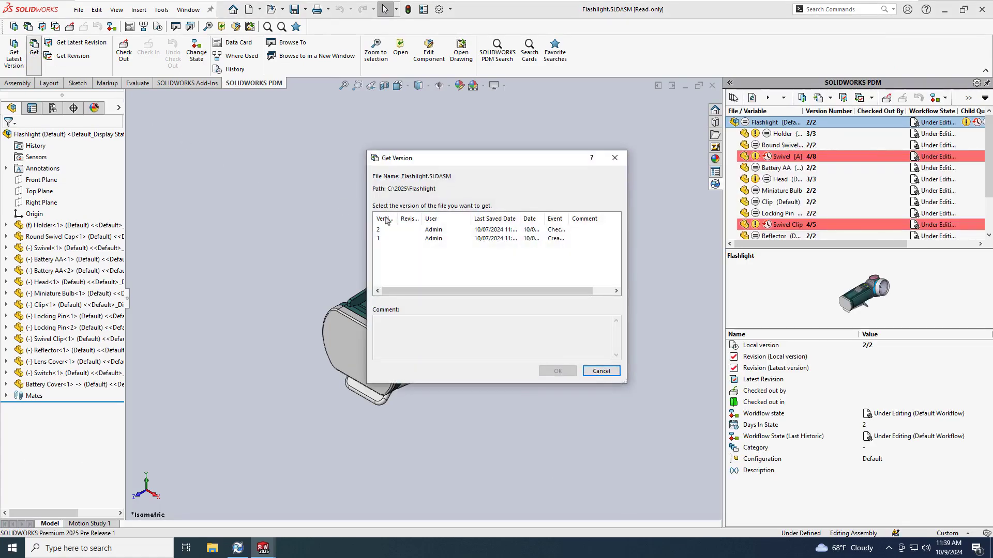
pyautogui.click(389, 230)
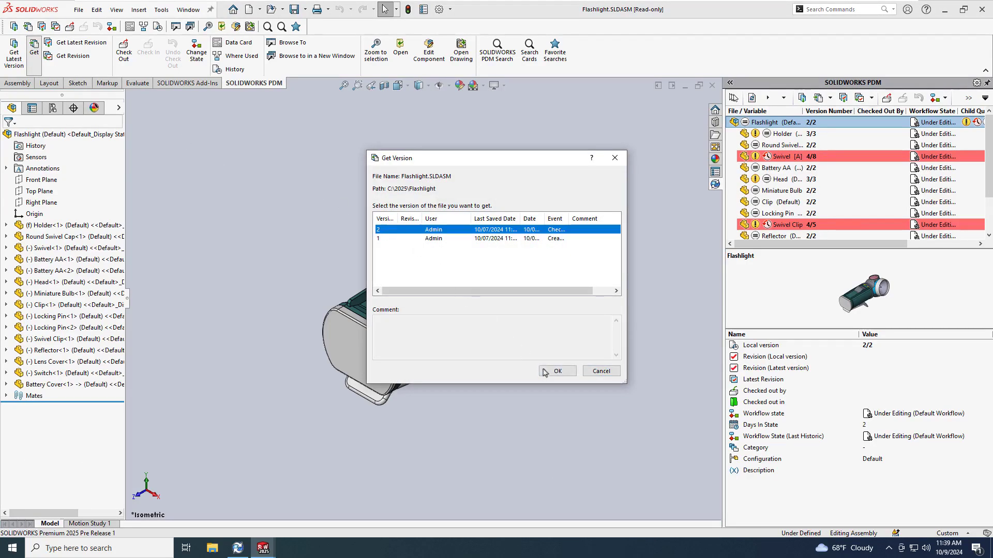
pyautogui.click(554, 371)
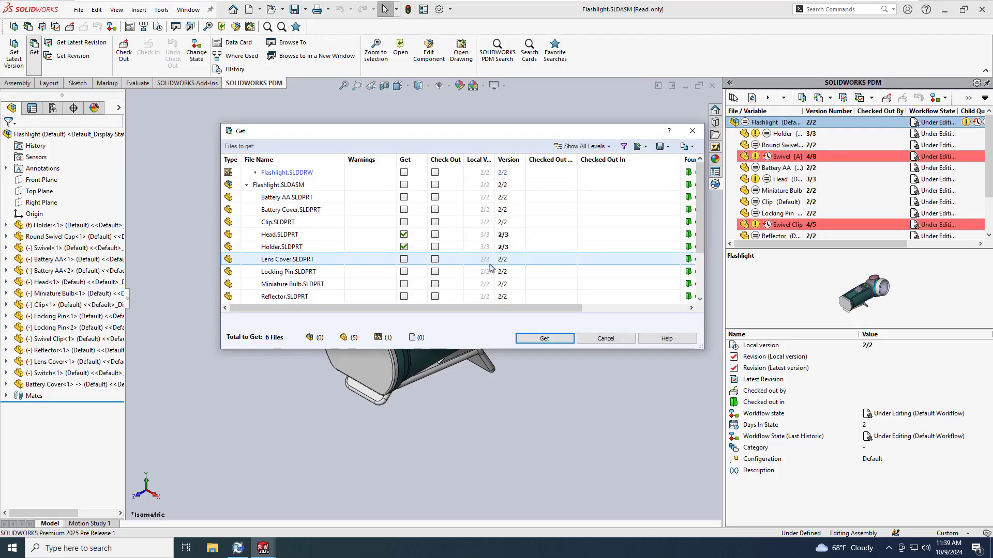
pyautogui.click(604, 339)
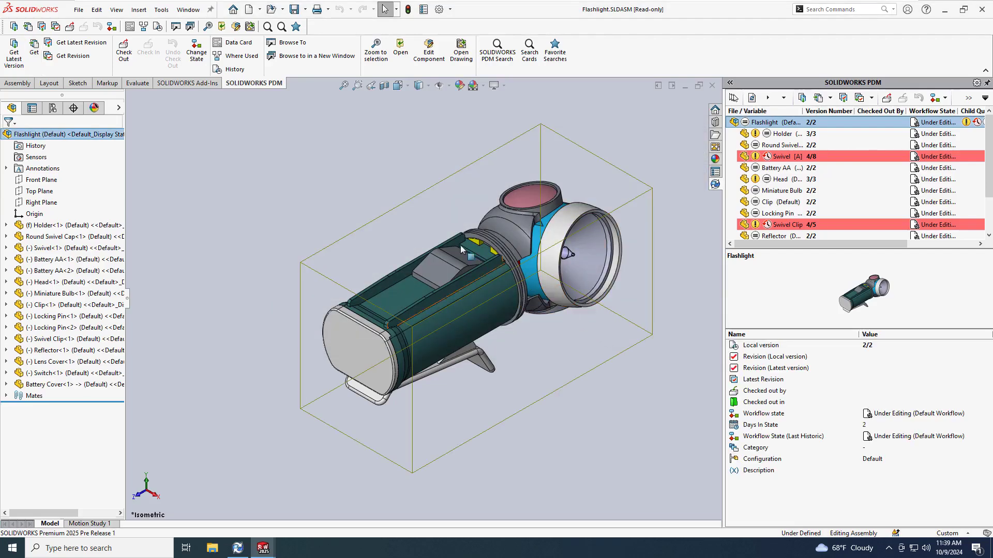
# - Browse to Flashlight.SLDASM's folder and export its Bill of Materials with thumbnails and a Level column
pyautogui.click(293, 45)
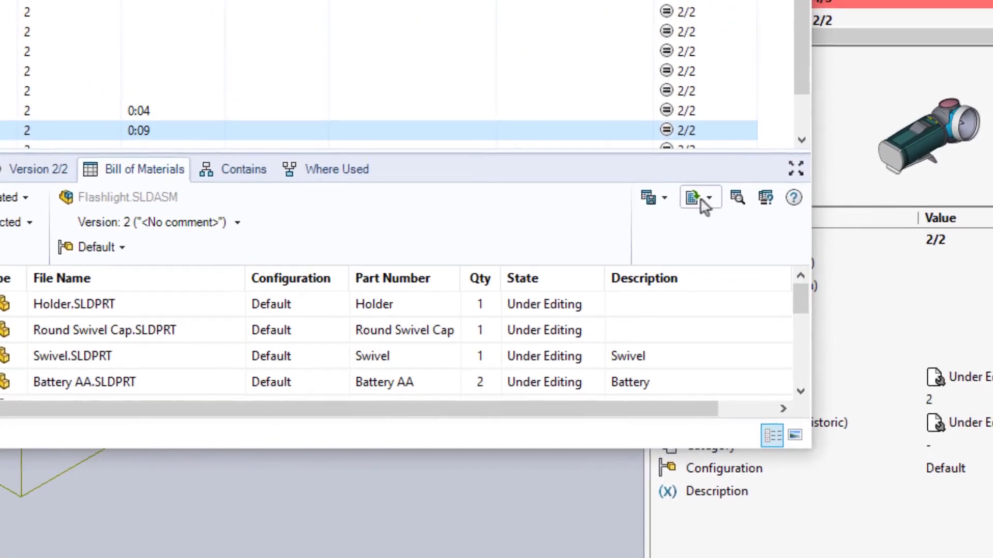
pyautogui.click(709, 197)
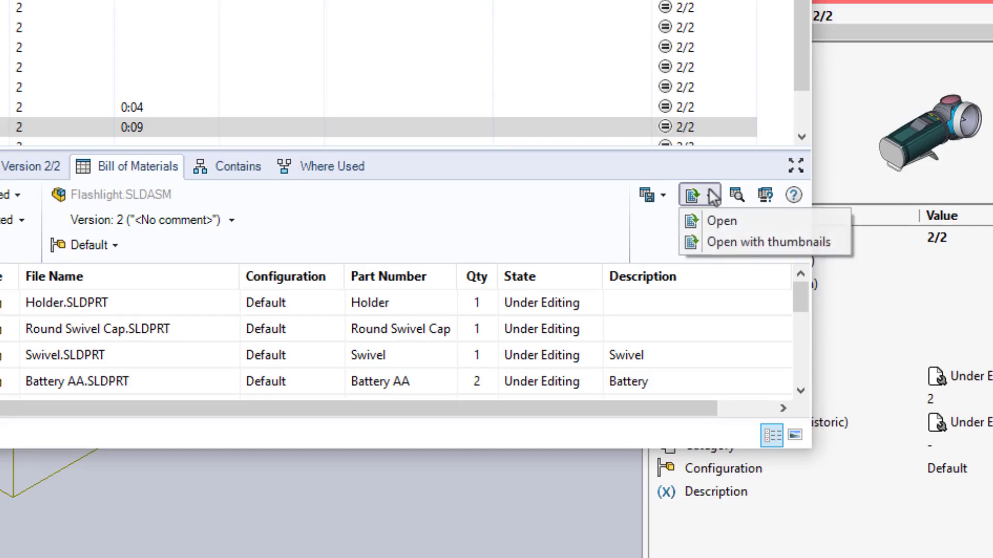
pyautogui.click(817, 243)
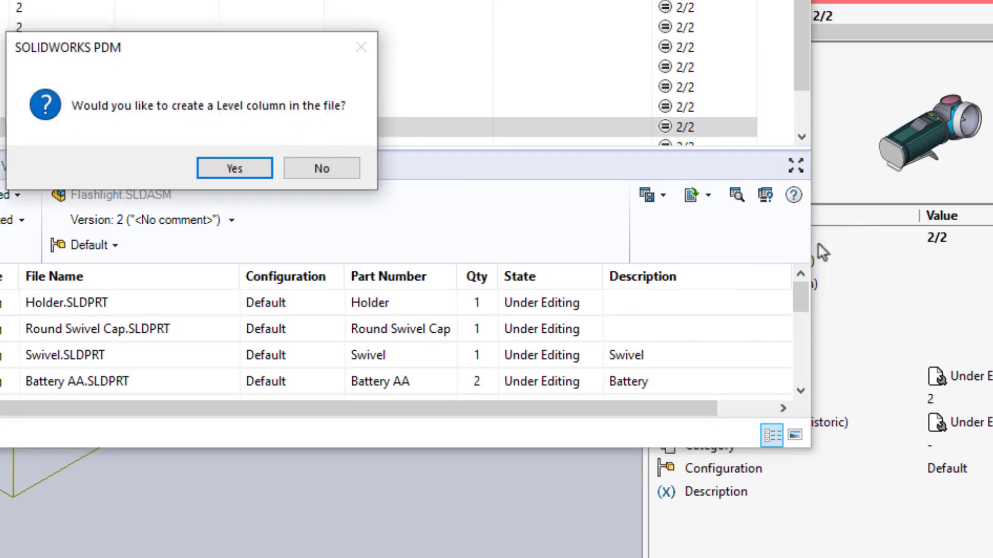
pyautogui.click(264, 169)
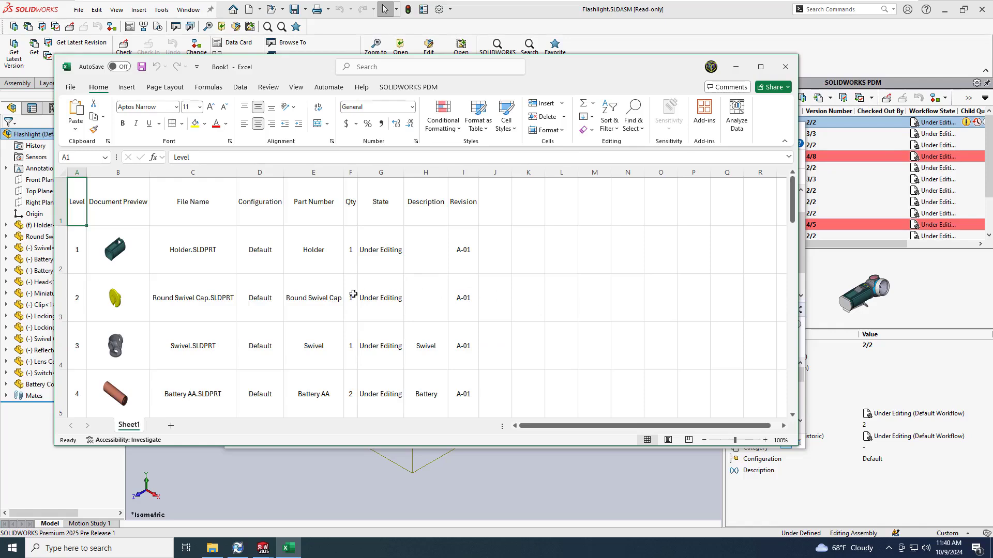
# - Scroll through the exported BOM in Book1, then close it with Don't Save
pyautogui.scroll(-4, 353, 295)
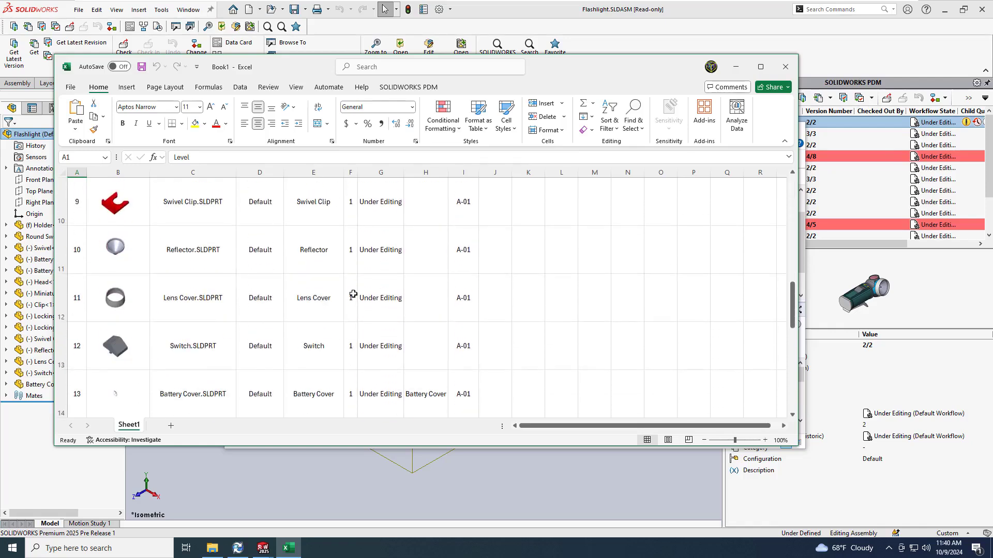
pyautogui.scroll(4, 353, 294)
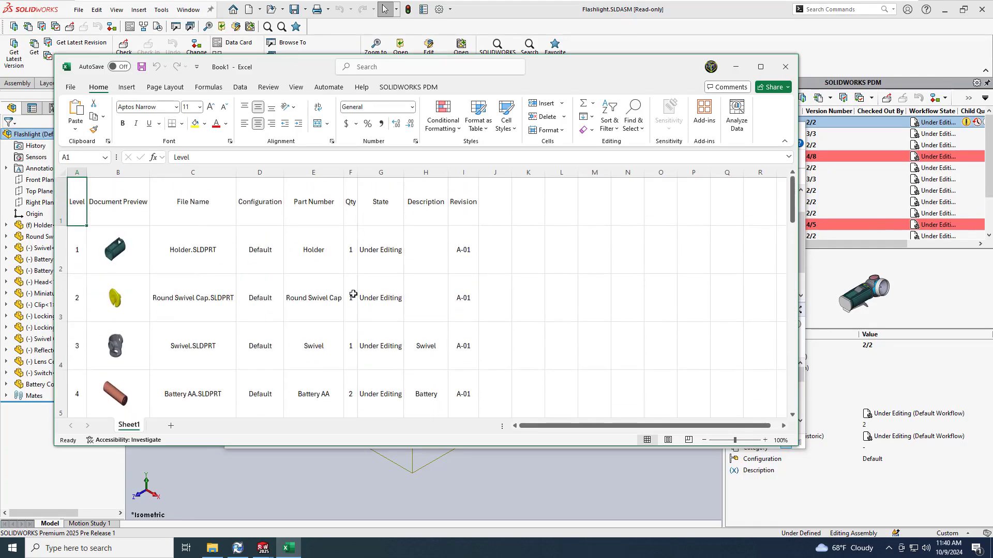
pyautogui.click(783, 69)
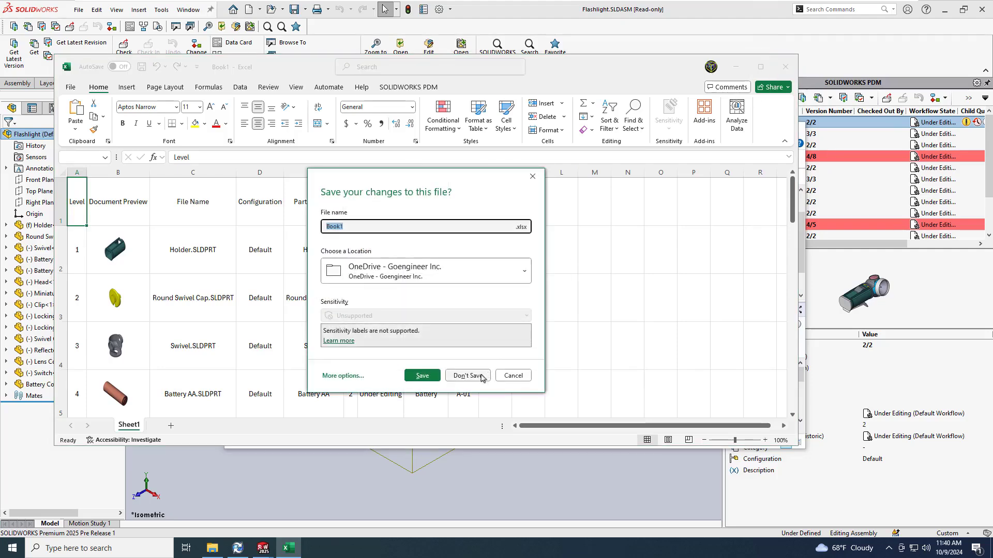
pyautogui.click(482, 378)
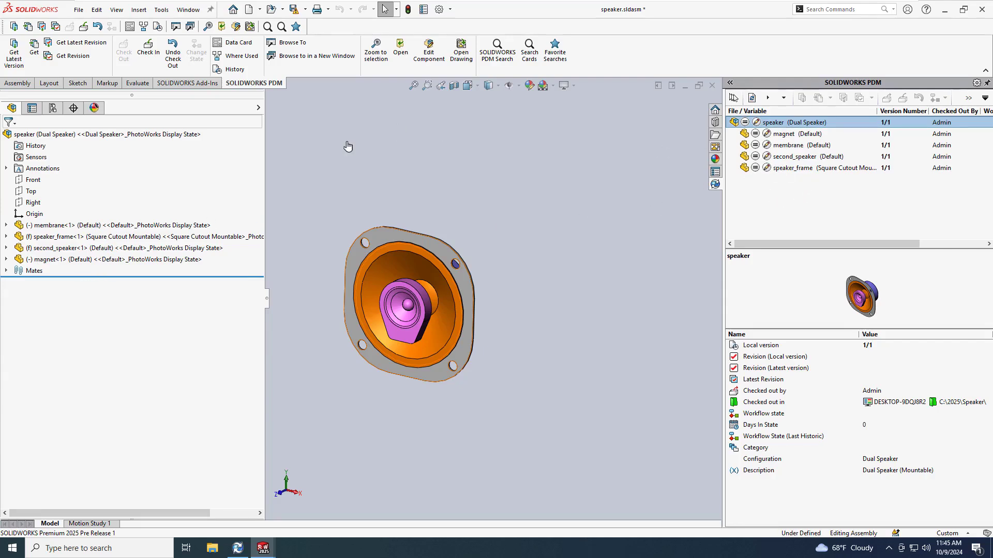
# - Check in speaker.sldasm with its drawing and parts, all six files
pyautogui.click(150, 53)
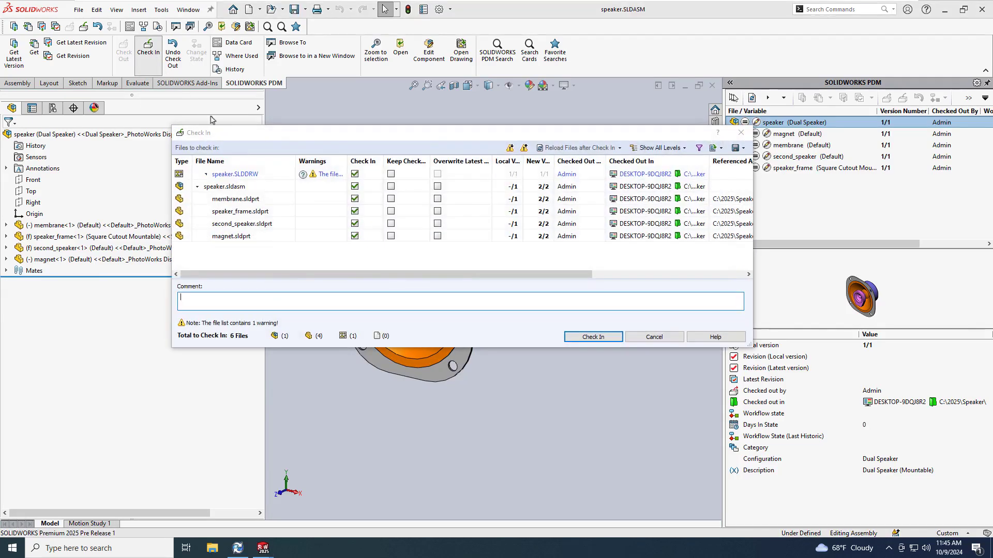
pyautogui.click(584, 336)
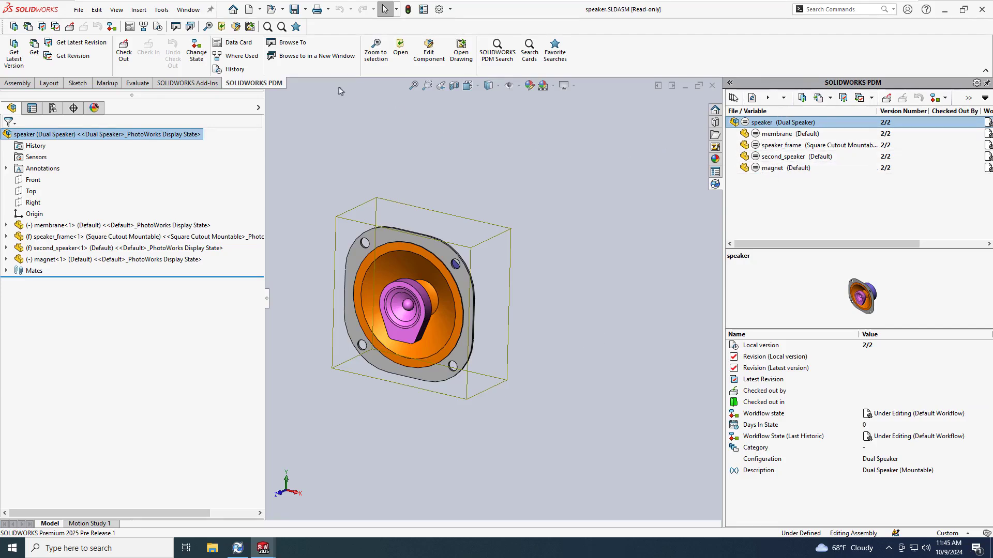
# - Browse to the Speaker vault folder in File Explorer and make the window taller
pyautogui.click(293, 46)
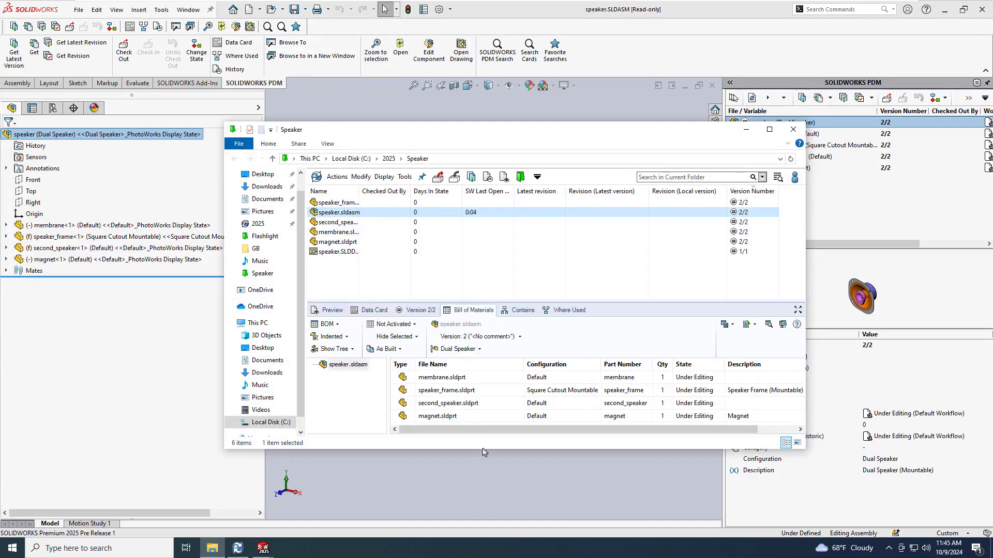
pyautogui.moveTo(485, 449); pyautogui.dragTo(490, 489)
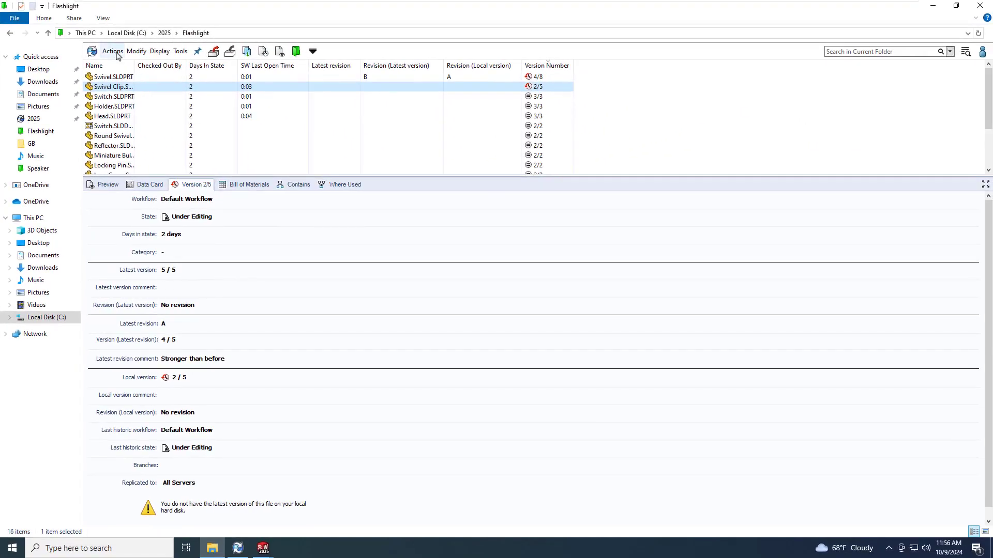
# - Get the latest revision A of Swivel Clip into the local copy
pyautogui.click(113, 51)
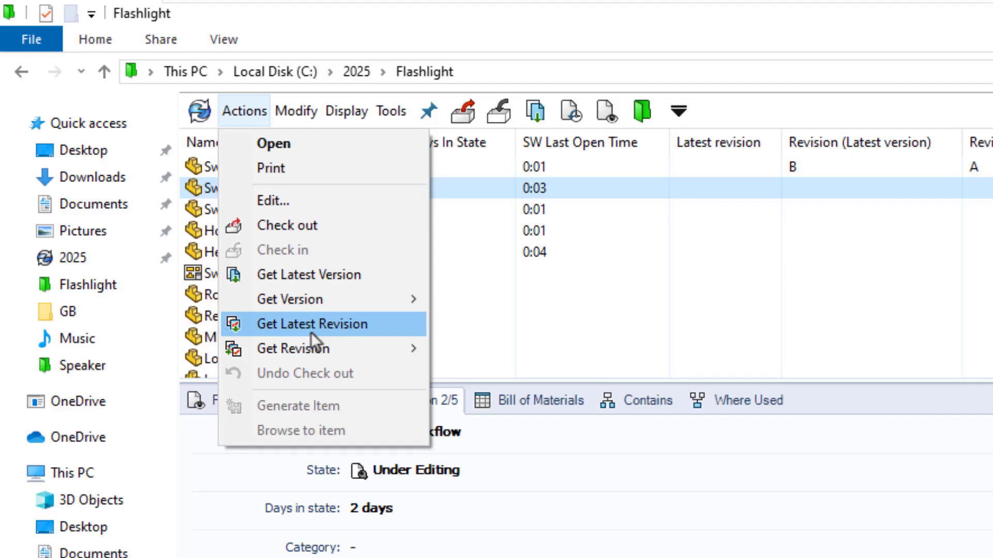
pyautogui.click(311, 327)
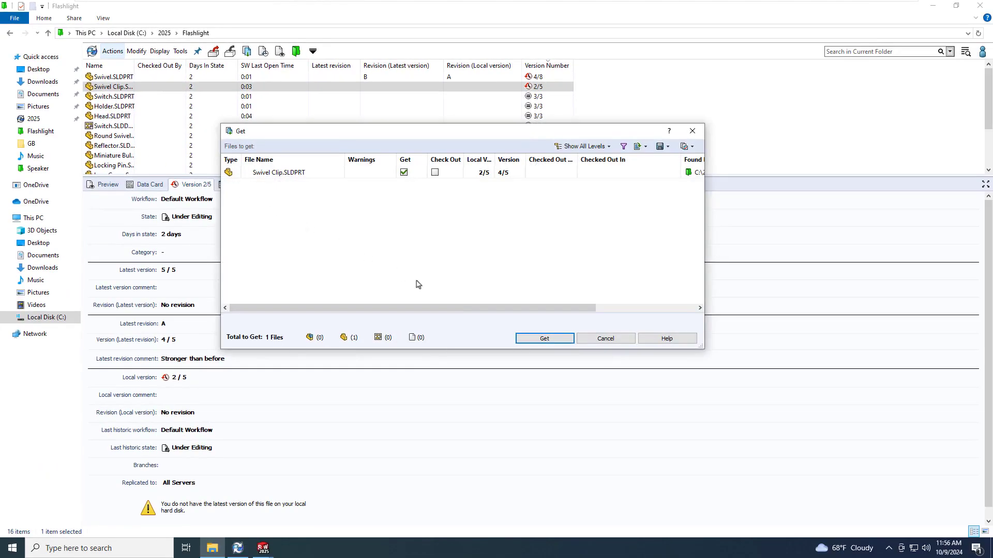
pyautogui.click(538, 340)
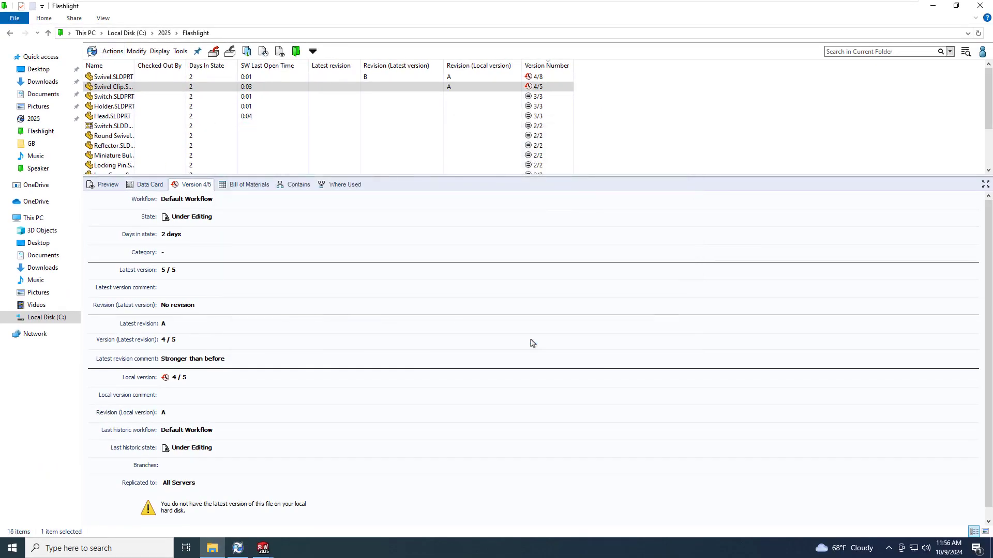
# - Select Swivel.SLDPRT and bring up its file actions for Get Revision
pyautogui.click(114, 76)
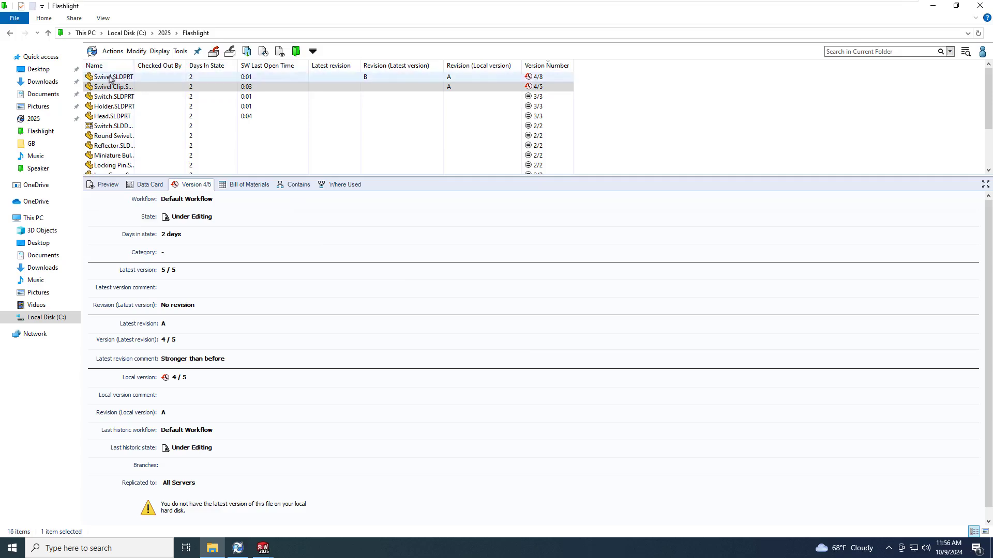
pyautogui.click(113, 52)
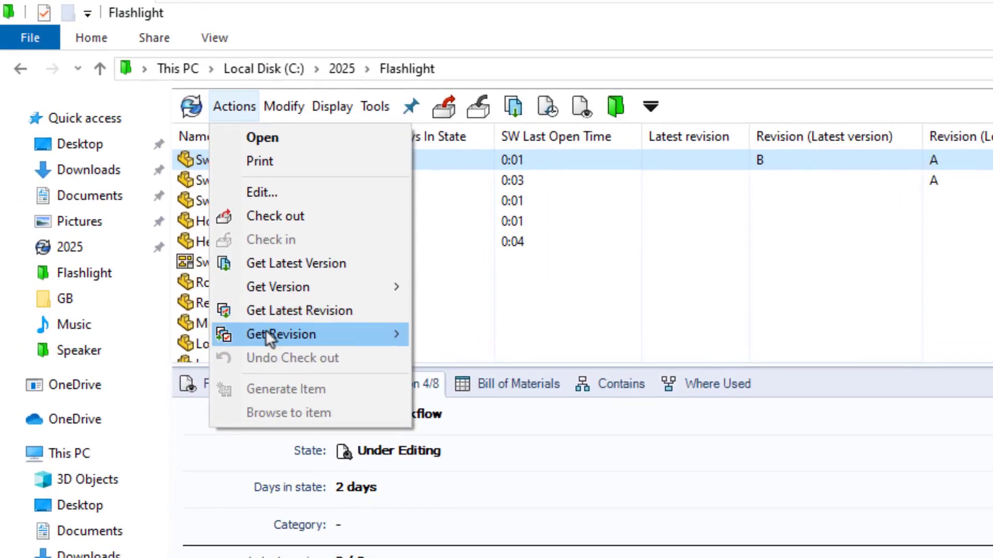
pyautogui.moveTo(279, 299)
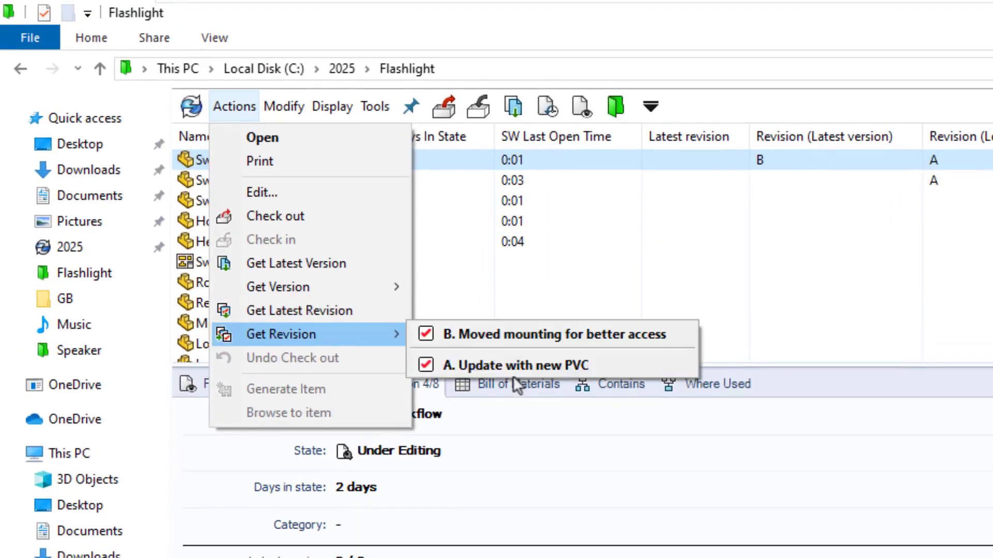